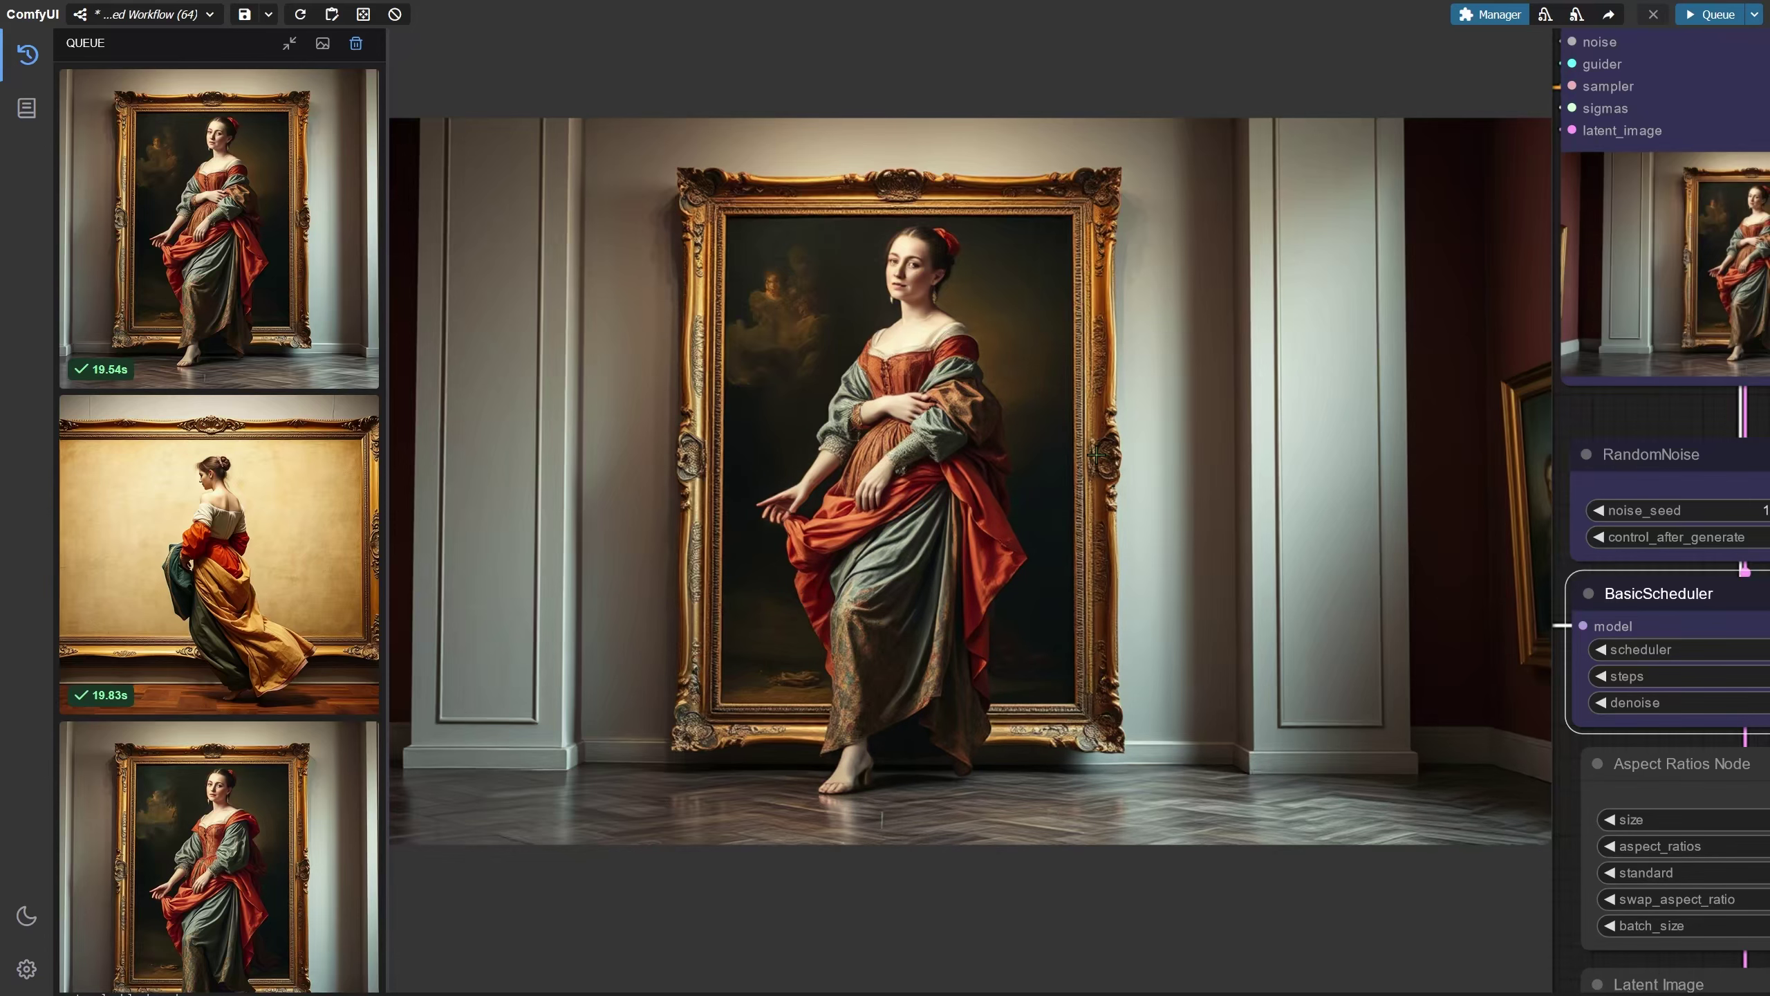
# Switch the BasicScheduler from simple to beta and queue another portrait render
pyautogui.moveTo(1098, 455)
pyautogui.mouseDown()
pyautogui.moveTo(1049, 470)
pyautogui.moveTo(812, 449)
pyautogui.mouseUp()
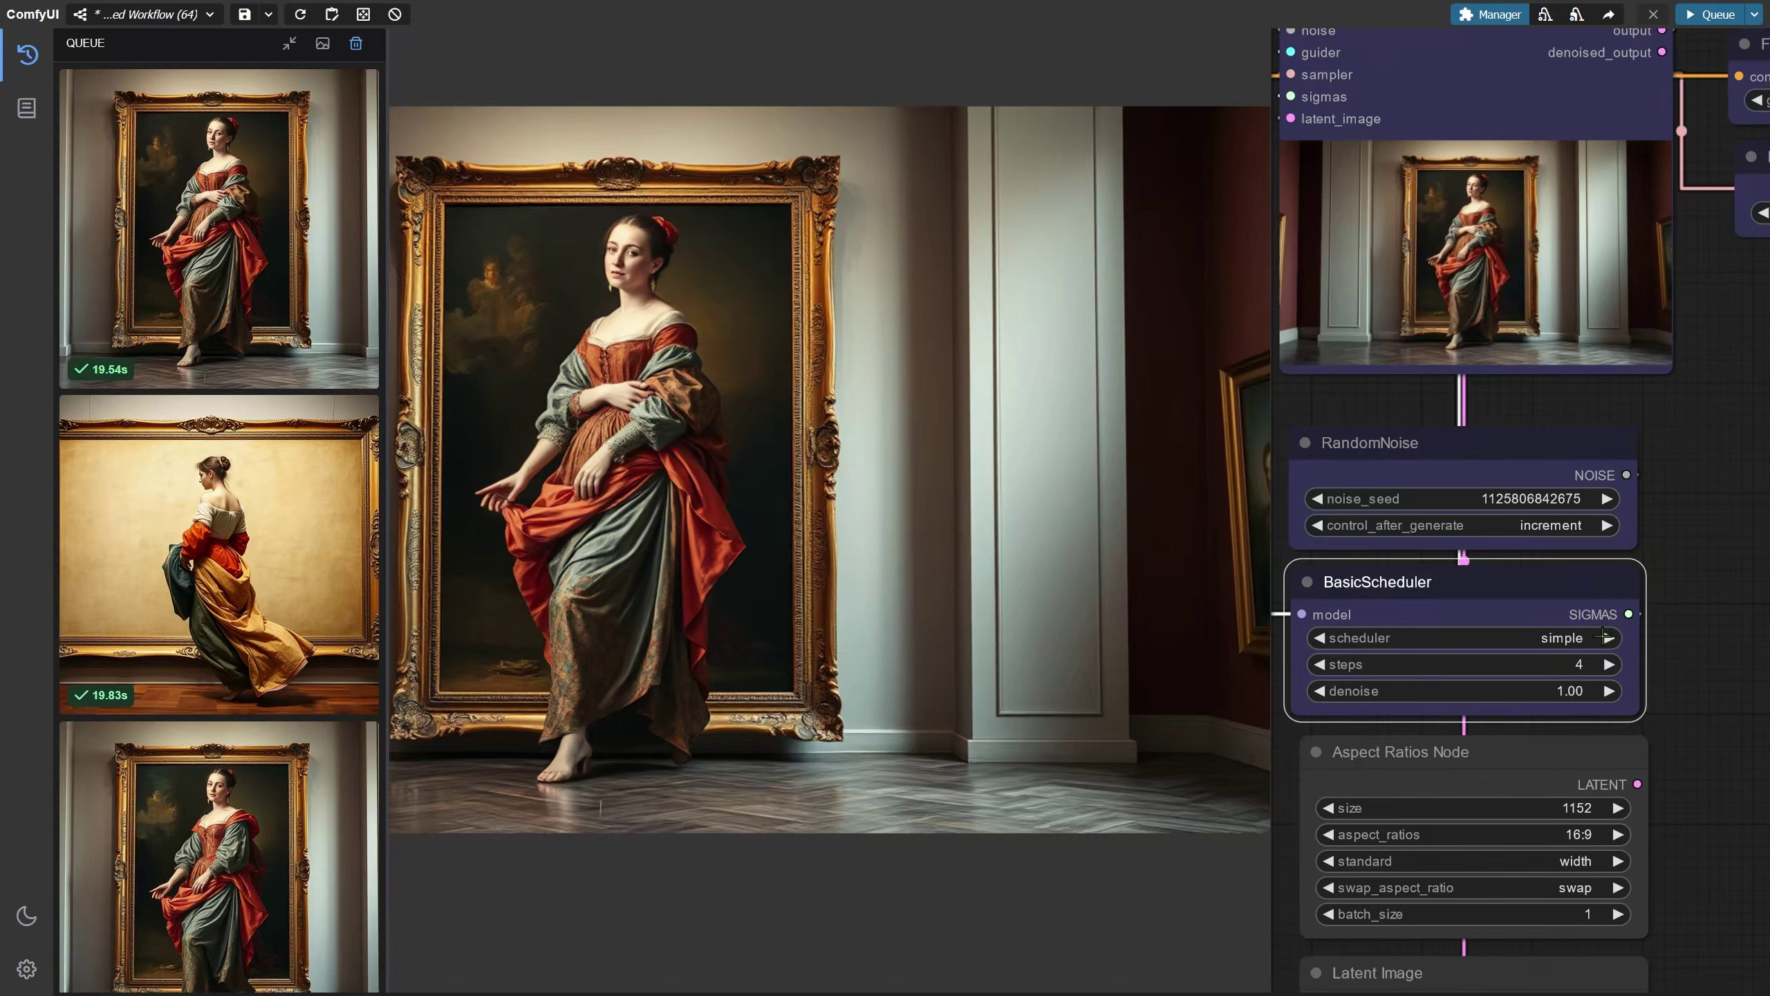
pyautogui.click(1608, 637)
pyautogui.moveTo(840, 526); pyautogui.dragTo(942, 547)
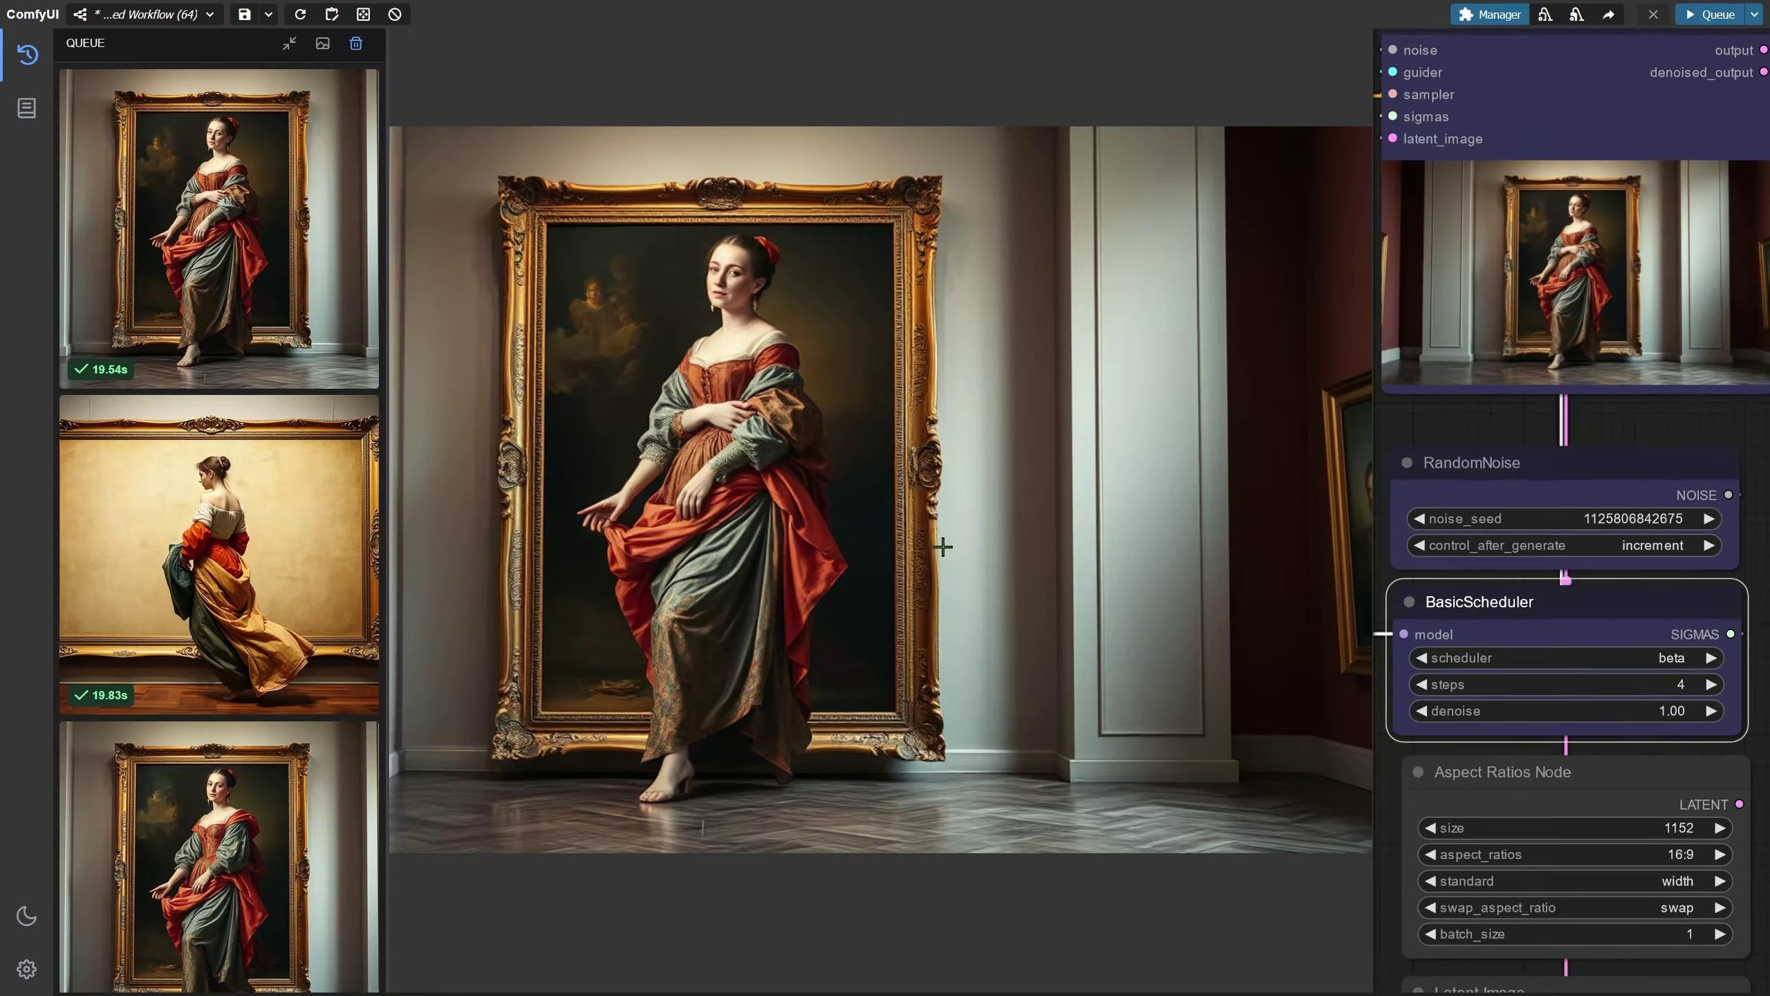
pyautogui.hotkey('ctrl', 'Return')
pyautogui.click(219, 222)
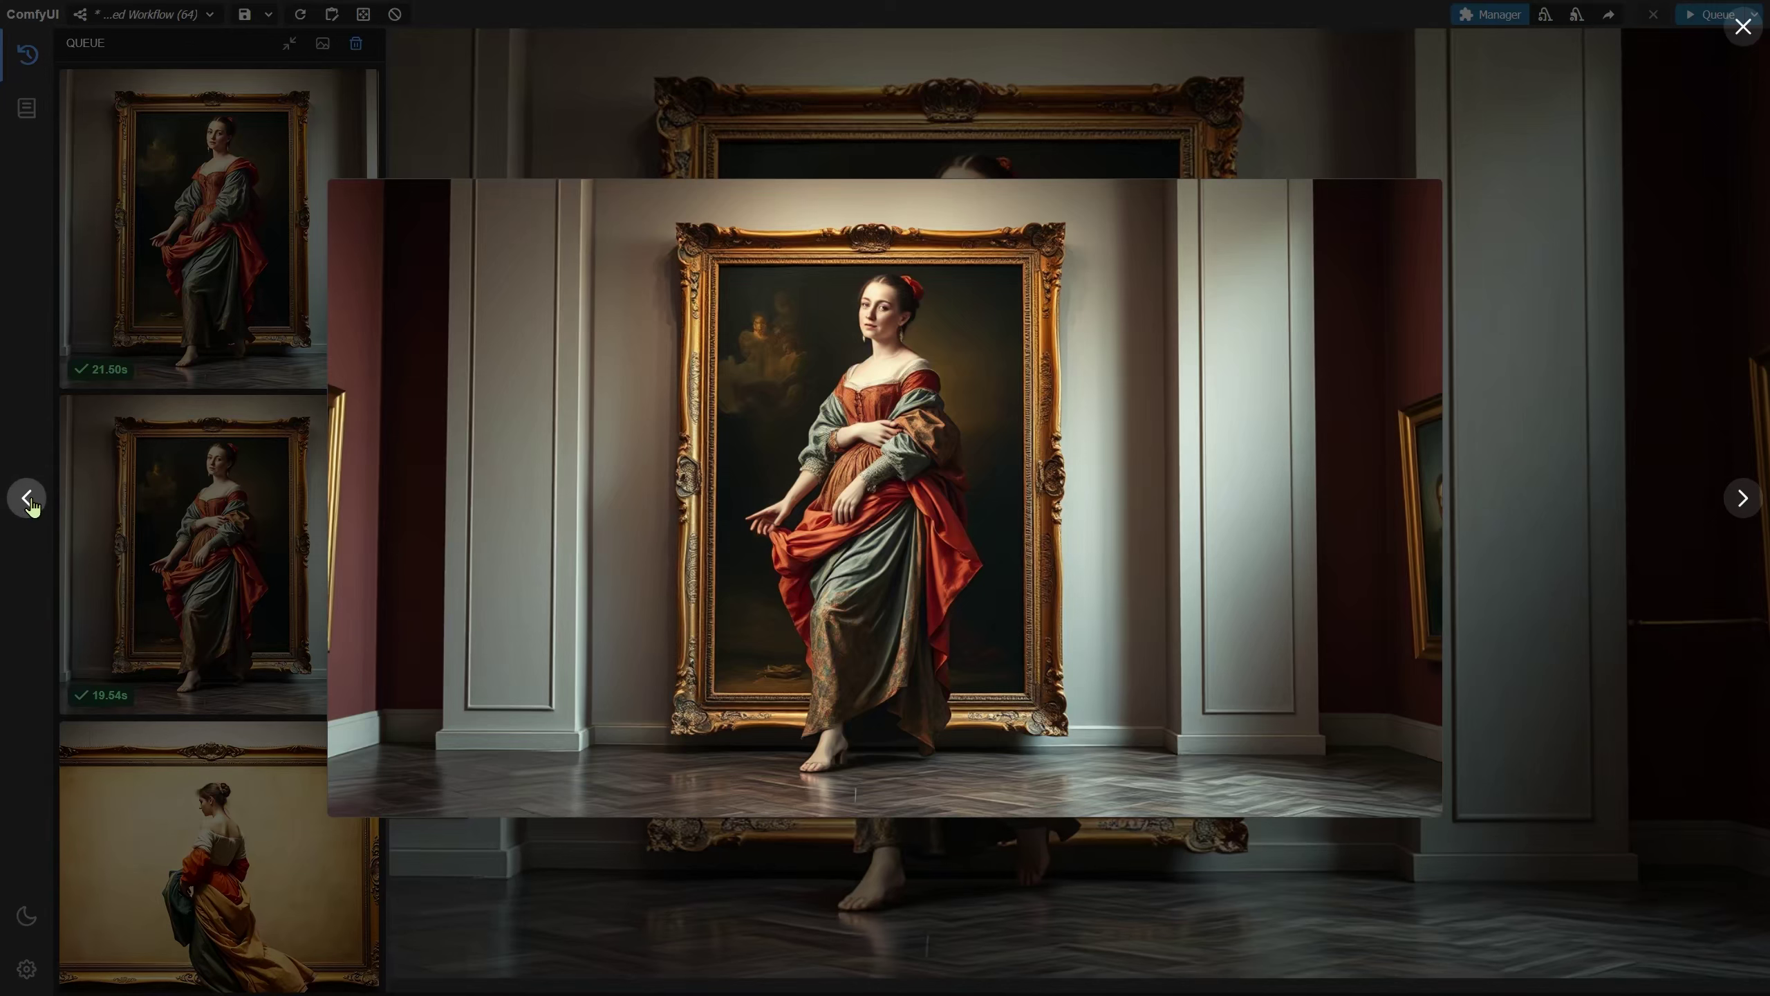
# Compare the earlier portrait renders with the beta render in the viewer, then close it
pyautogui.click(28, 501)
pyautogui.click(1740, 499)
pyautogui.click(41, 511)
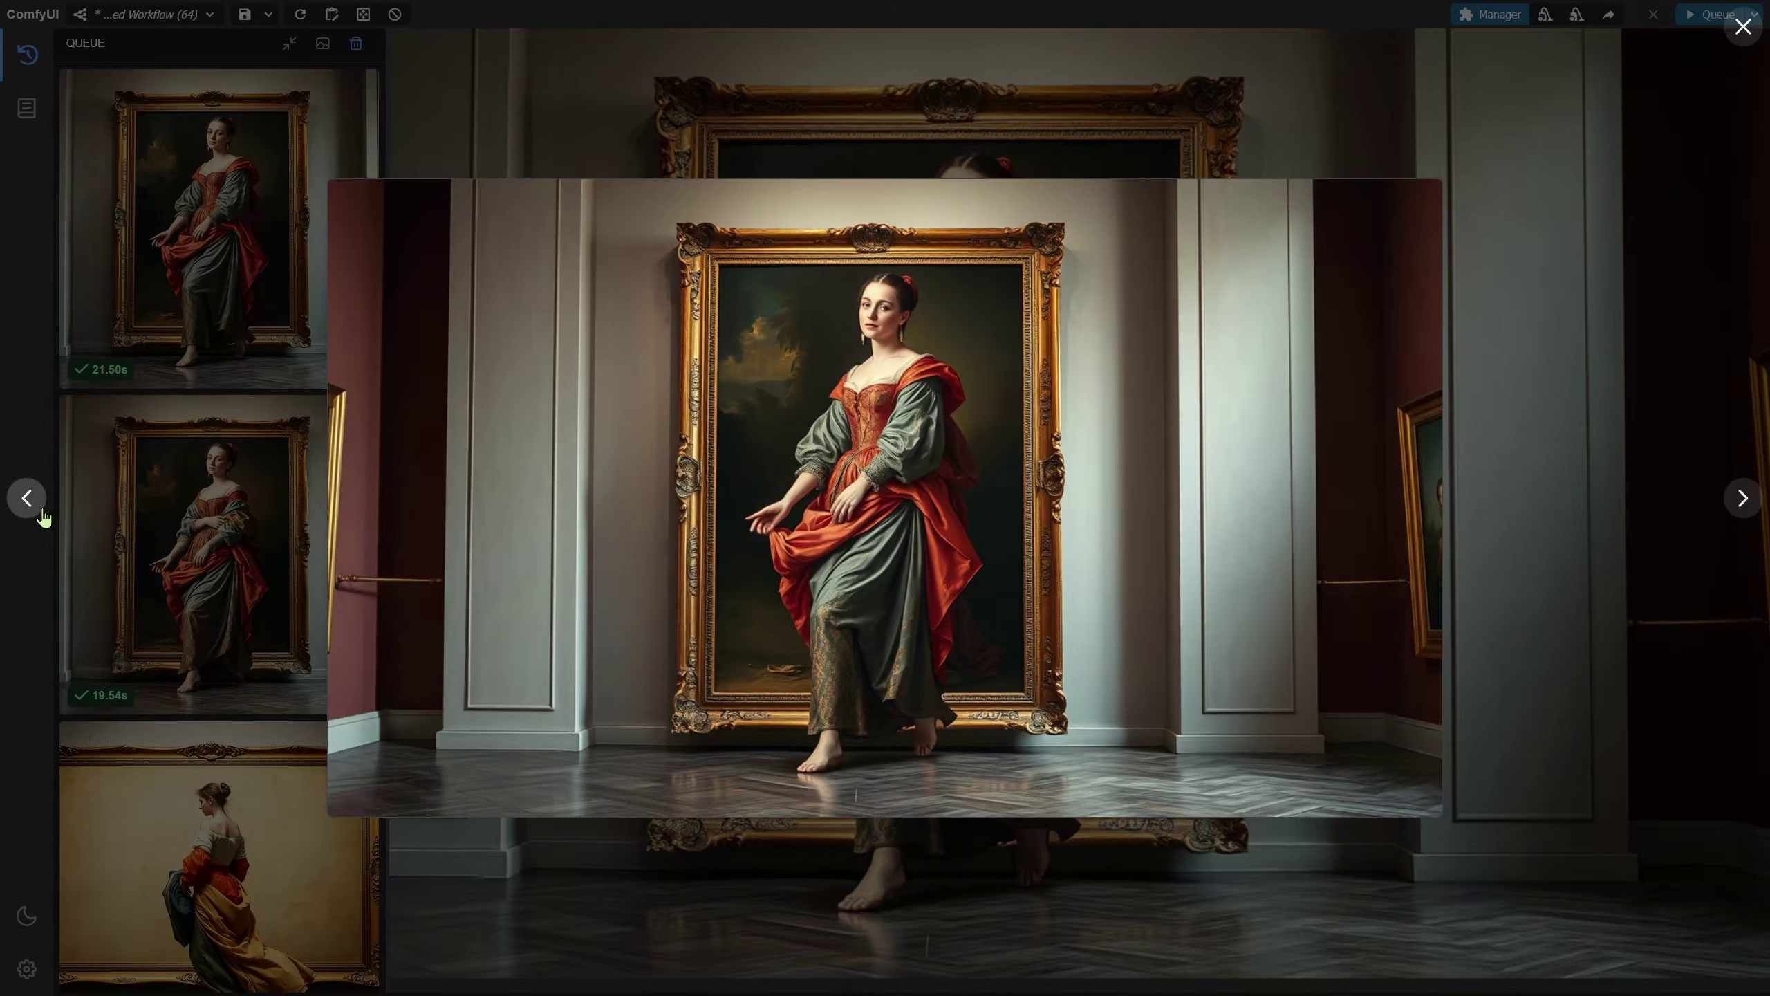
pyautogui.click(1741, 28)
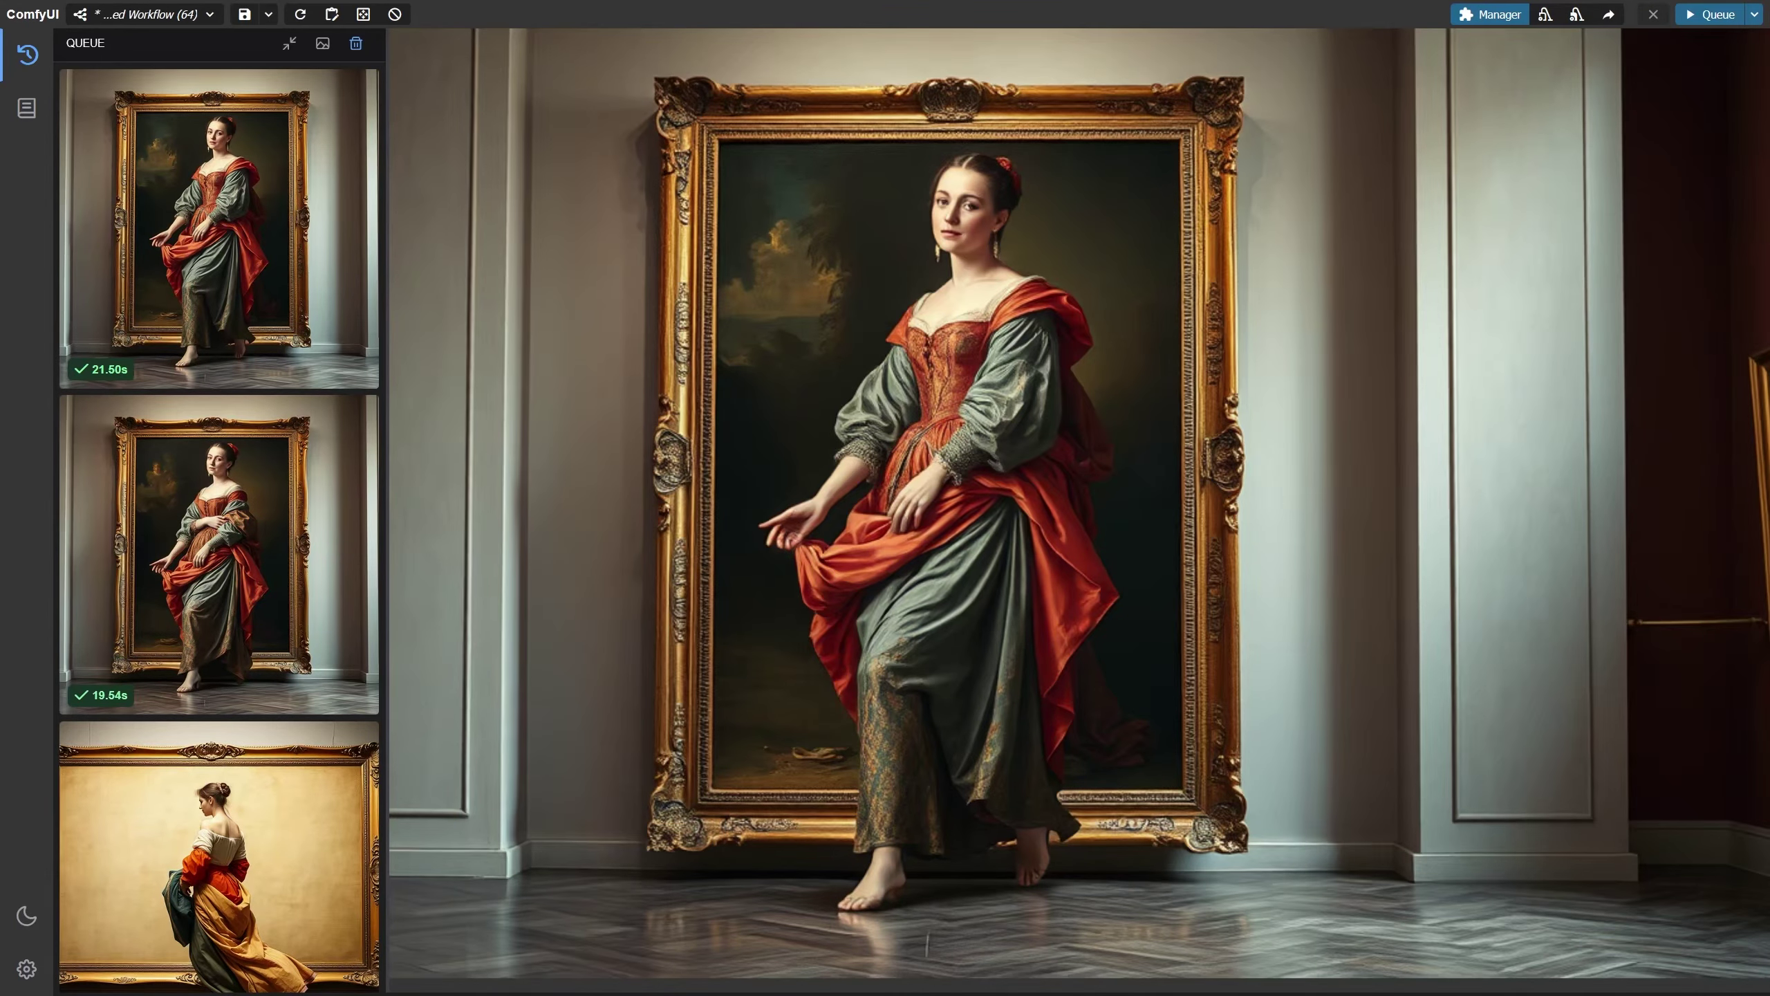